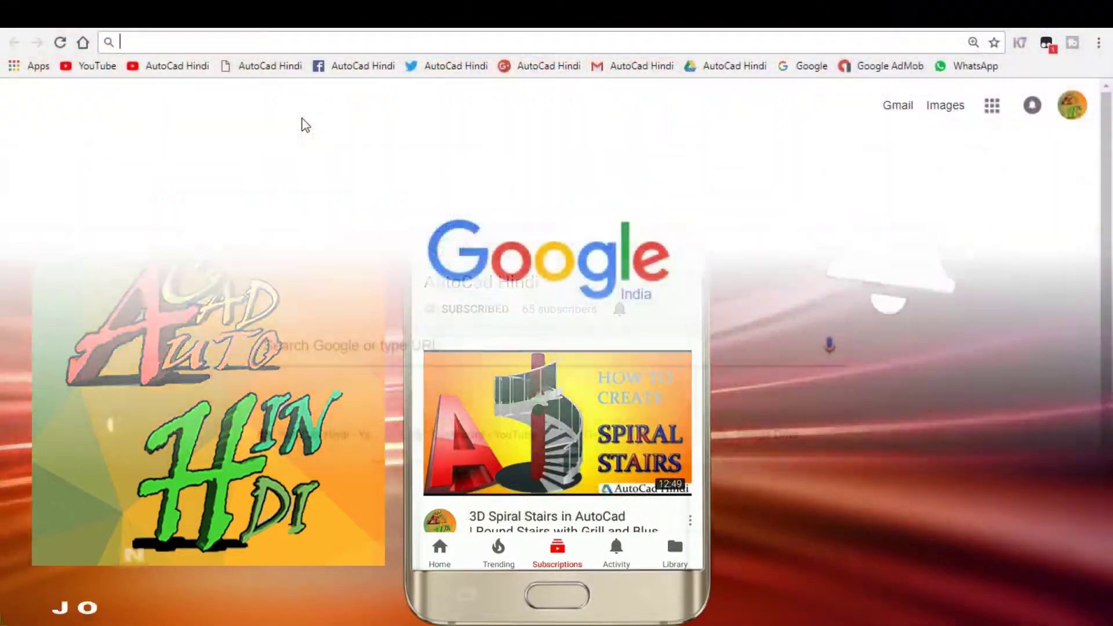
Step: Enter 'education' in the address bar and go to the autodesk.com/education/free-software/autocad suggestion
text(educat)
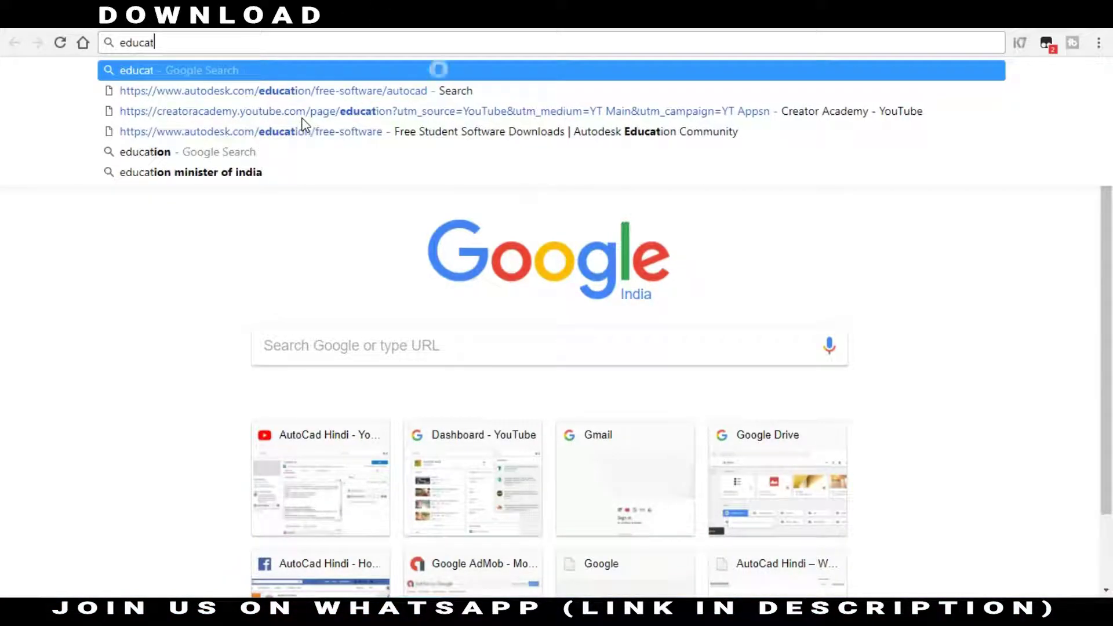
text(ion)
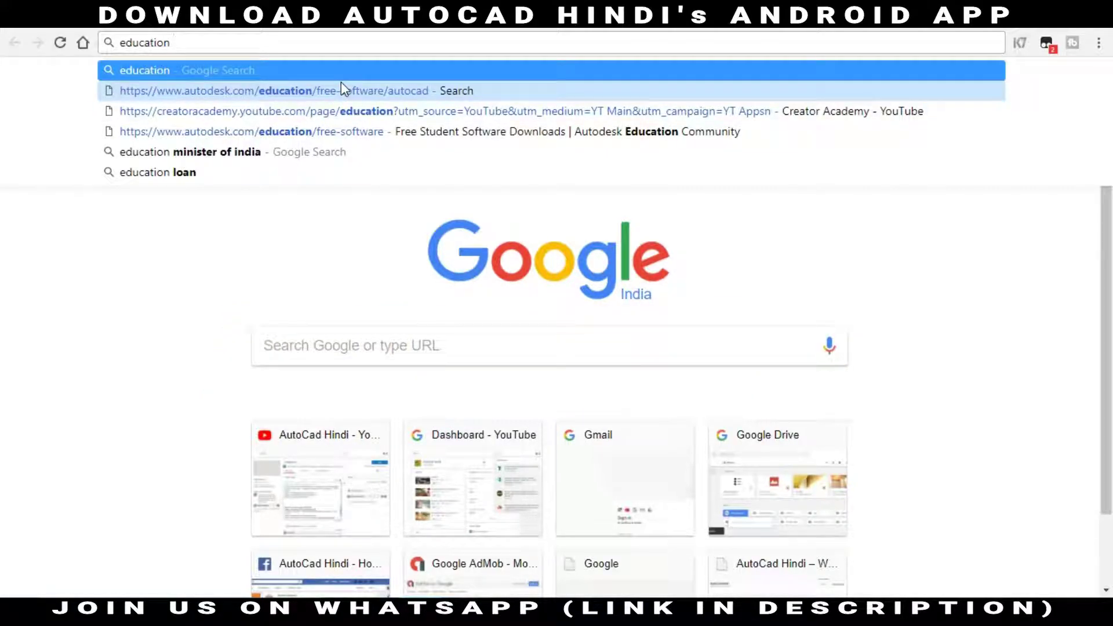
click(341, 84)
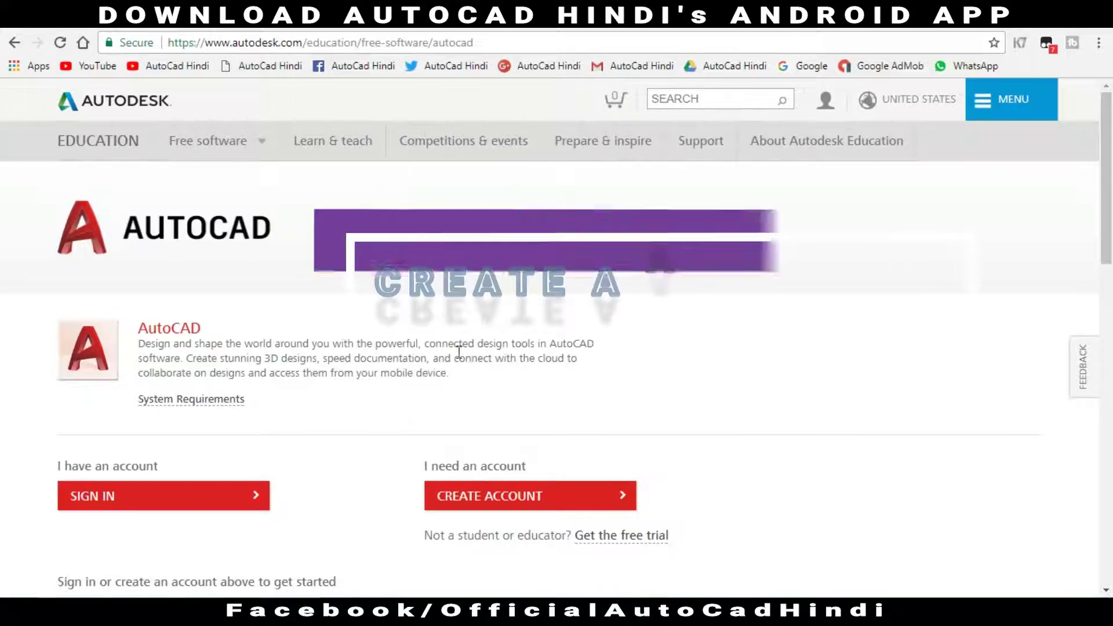
Step: Sign in to Autodesk Account with the saved account e-mail, with Stay signed in ticked
click(203, 489)
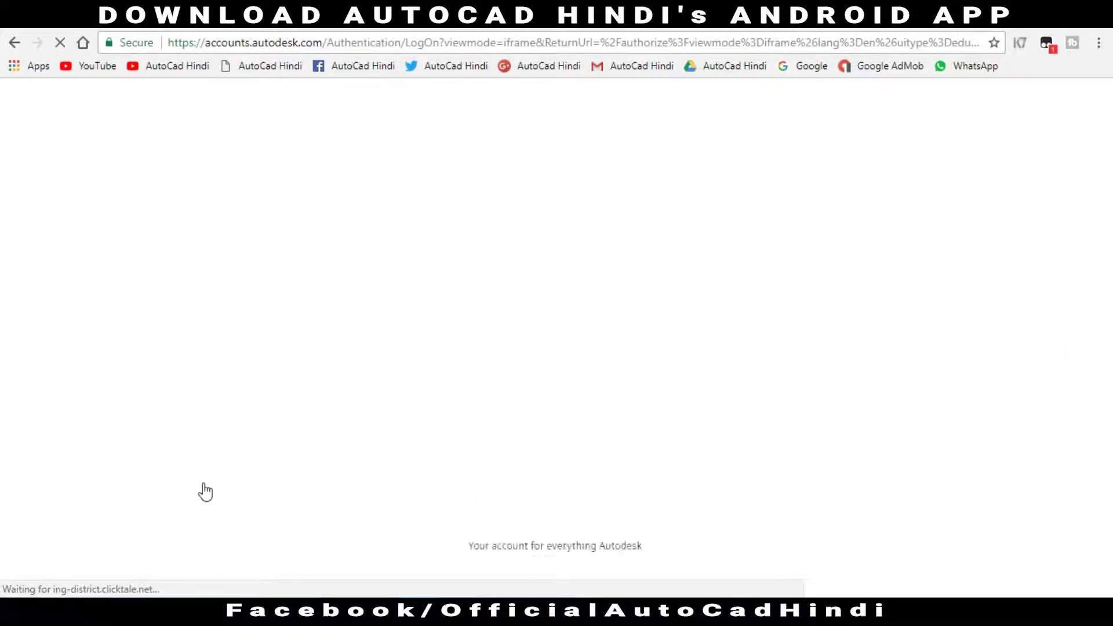
click(470, 219)
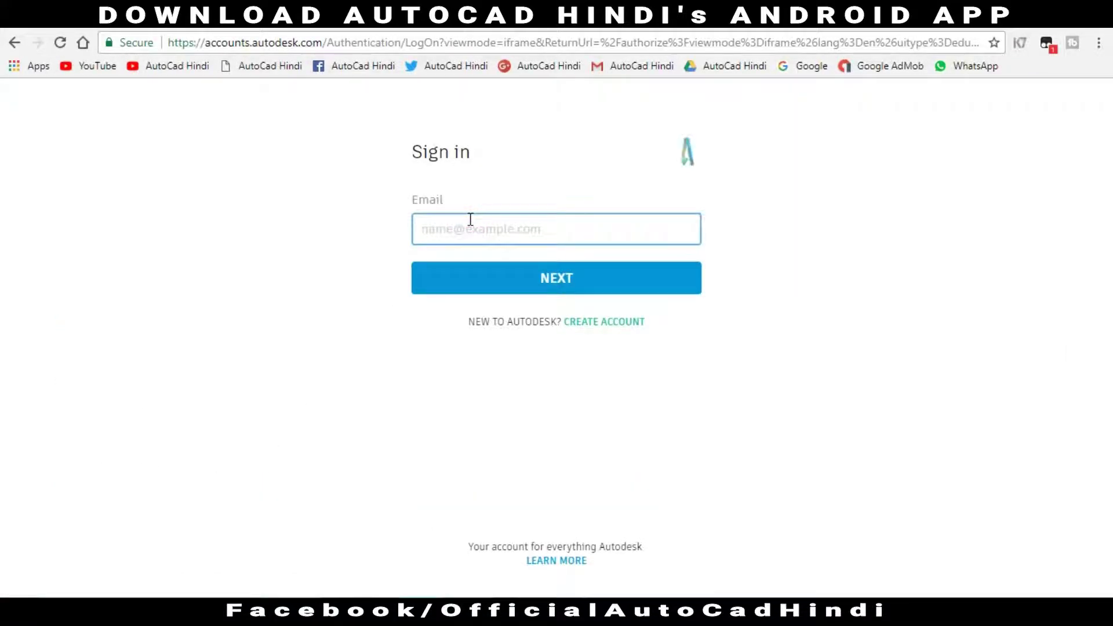
text(a)
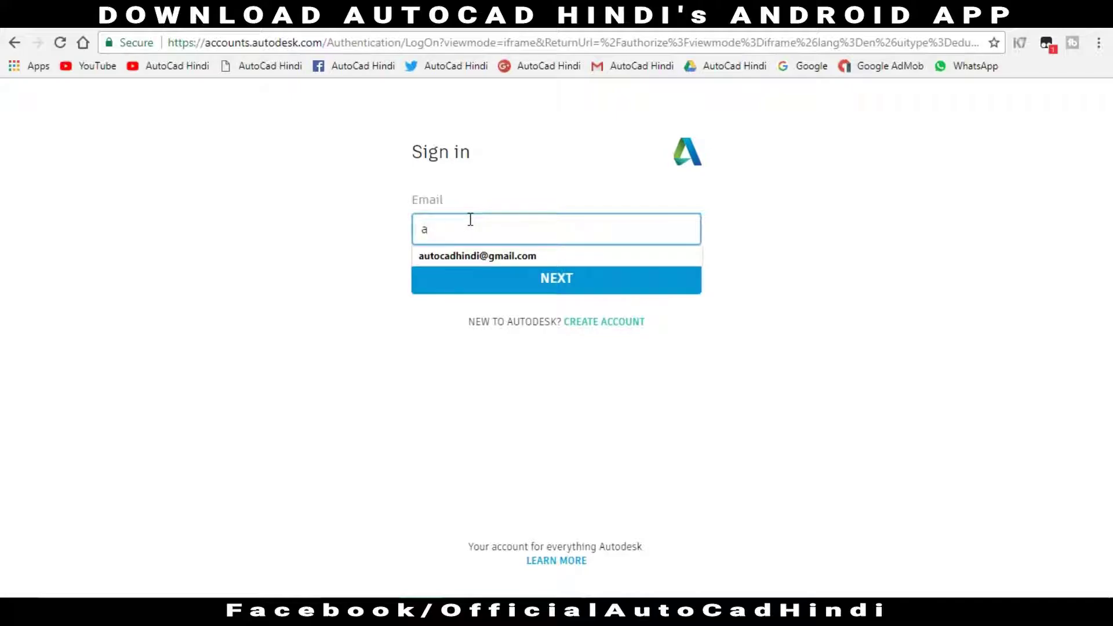
key(Down)
key(Return)
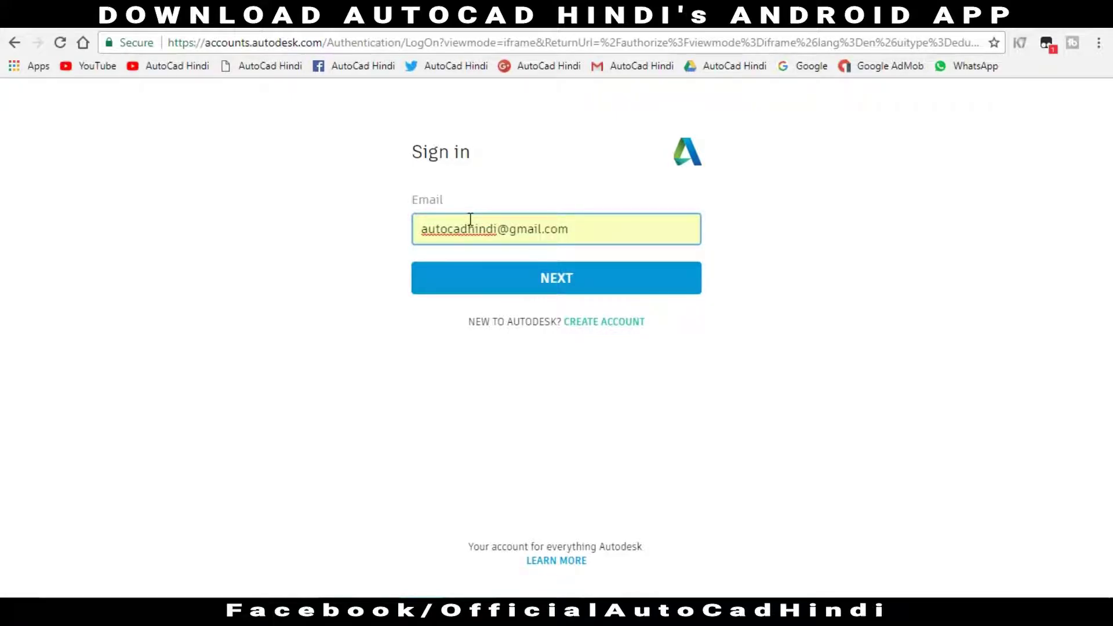
key(Return)
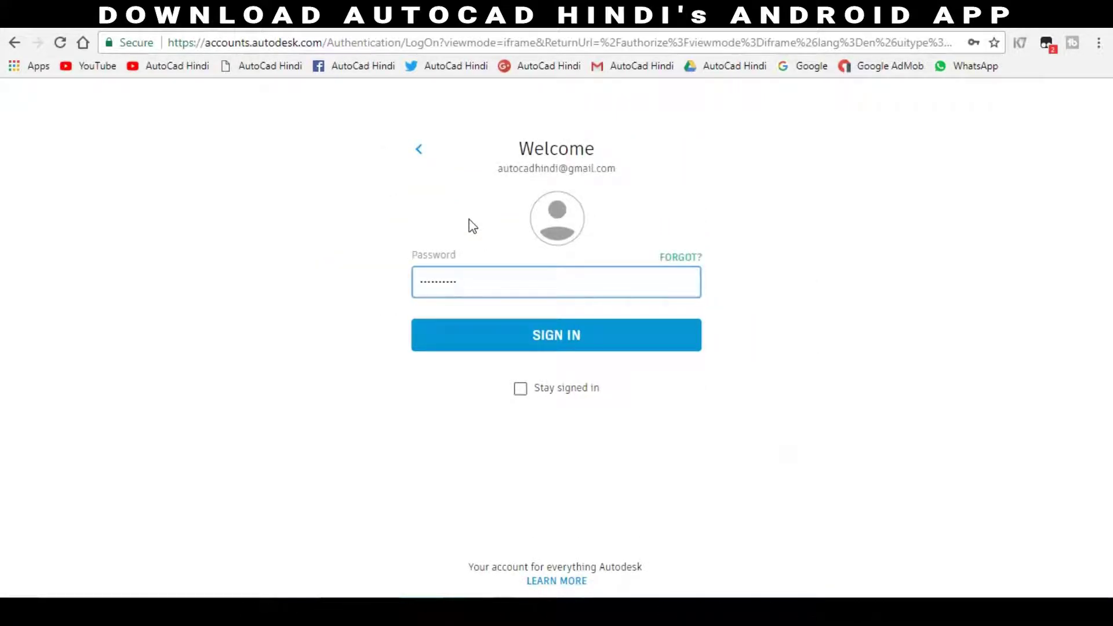
click(525, 394)
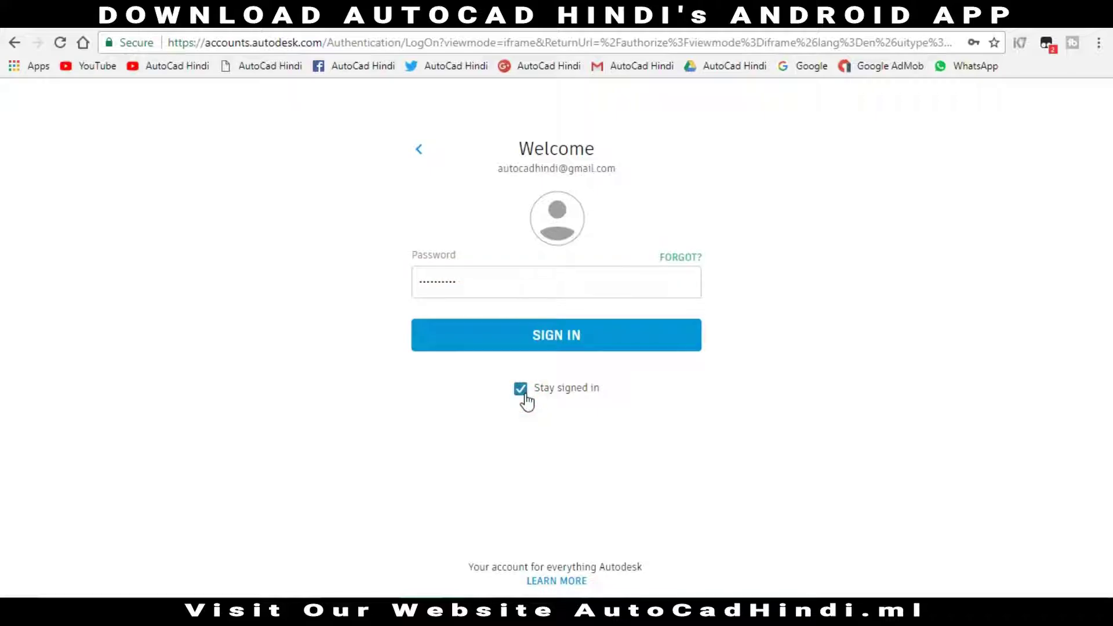
click(533, 329)
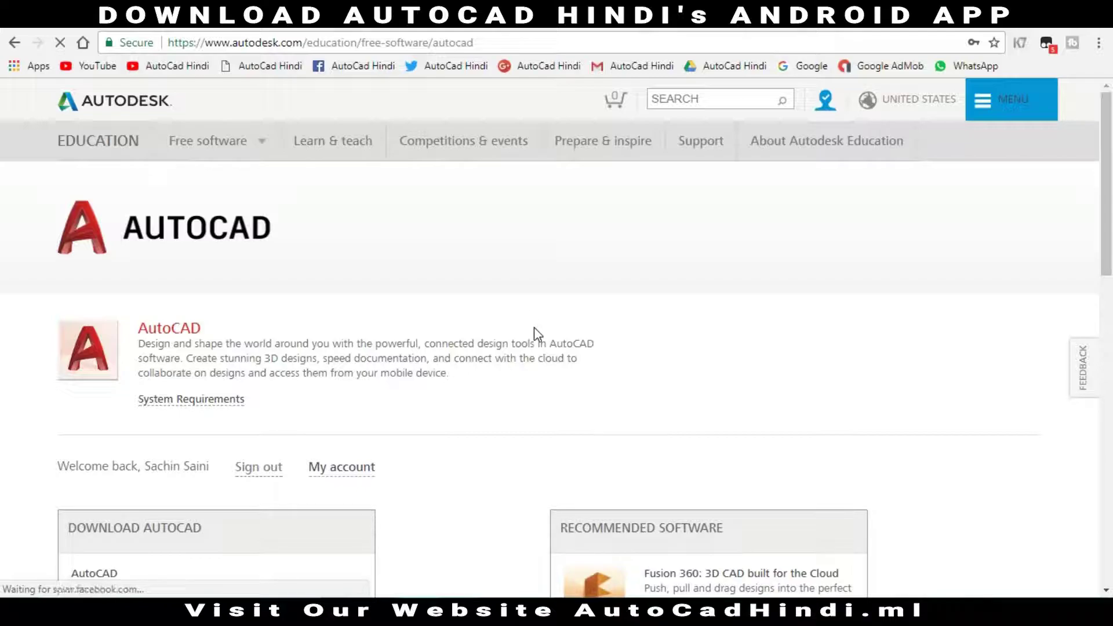
Step: Scroll down the AutoCAD education page and start a download with DOWNLOAD NOW
scroll(533, 326, down, 3)
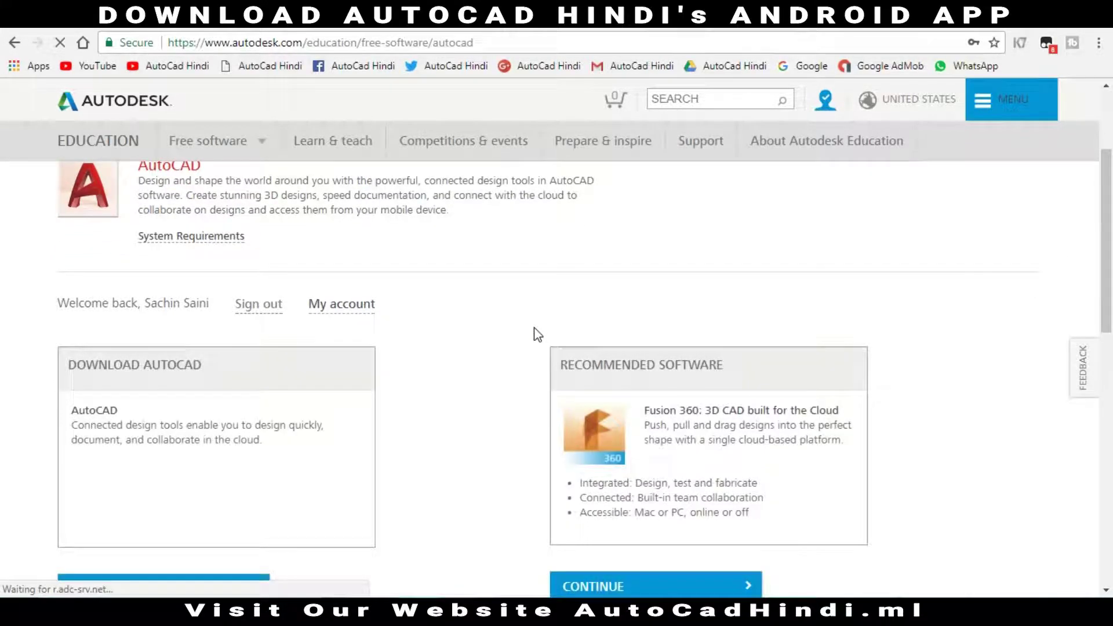
scroll(533, 331, down, 1)
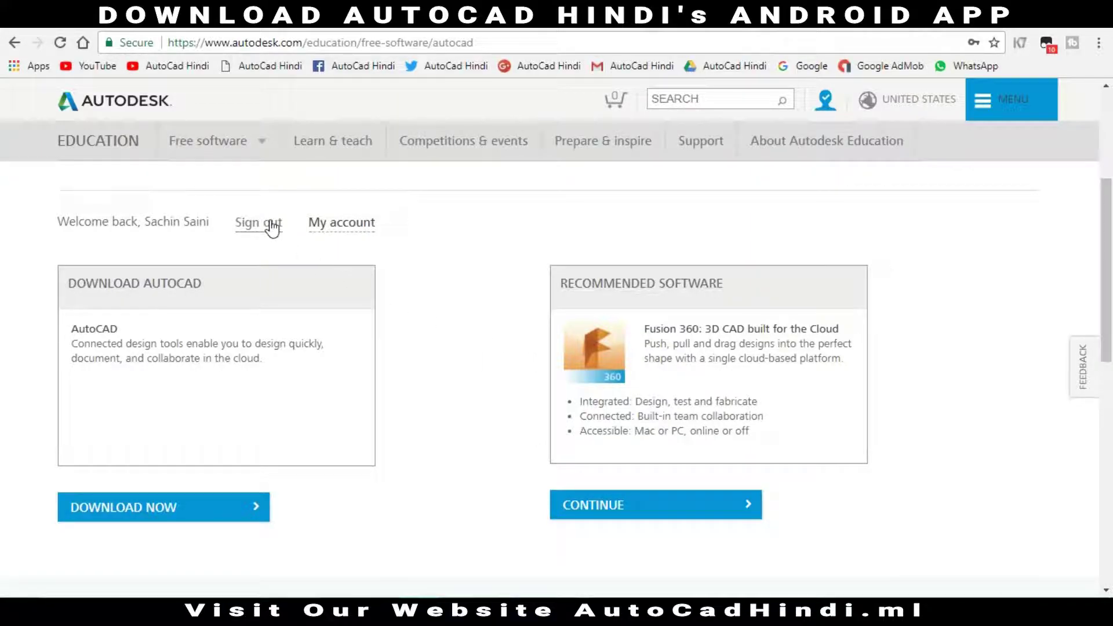
scroll(276, 446, down, 1)
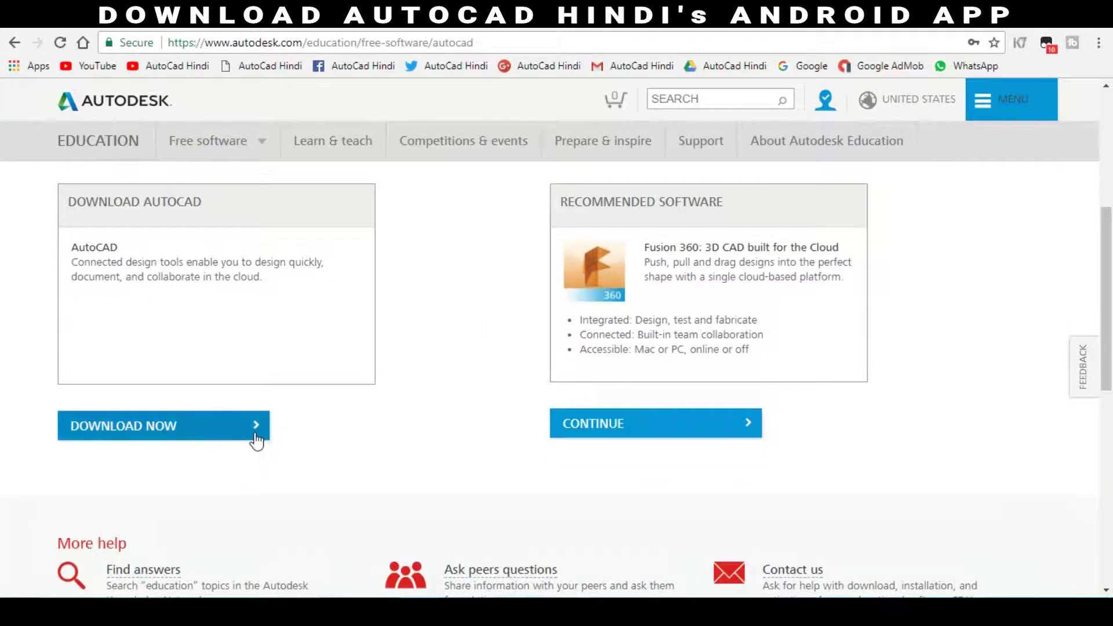
click(255, 434)
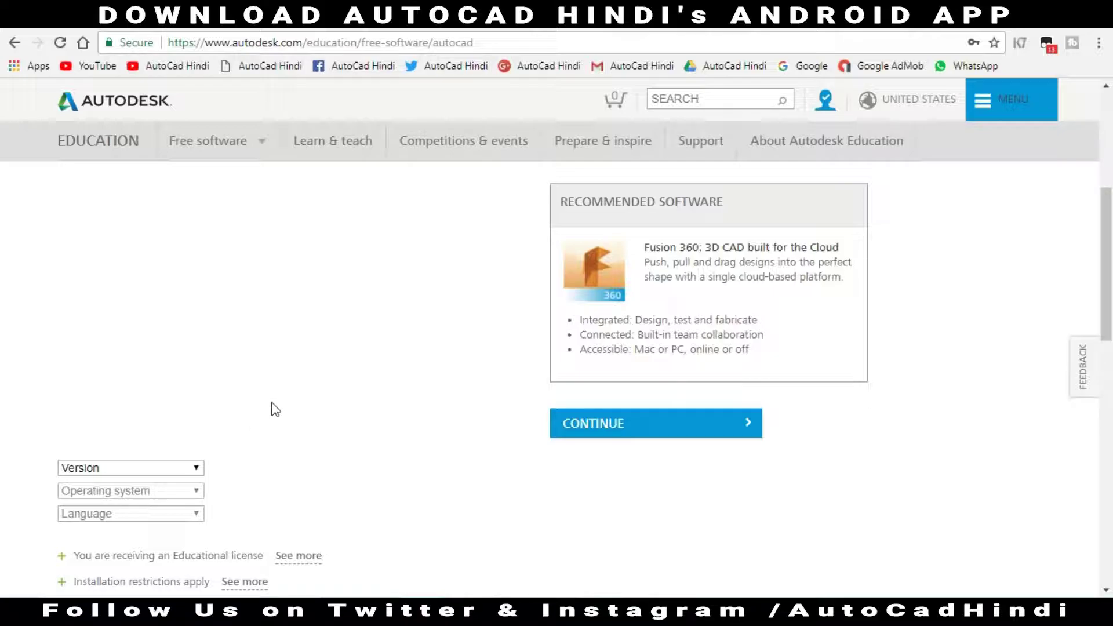
scroll(275, 409, down, 1)
Step: Choose AutoCAD 2018, Windows 64-bit and English as version, operating system and language
click(196, 386)
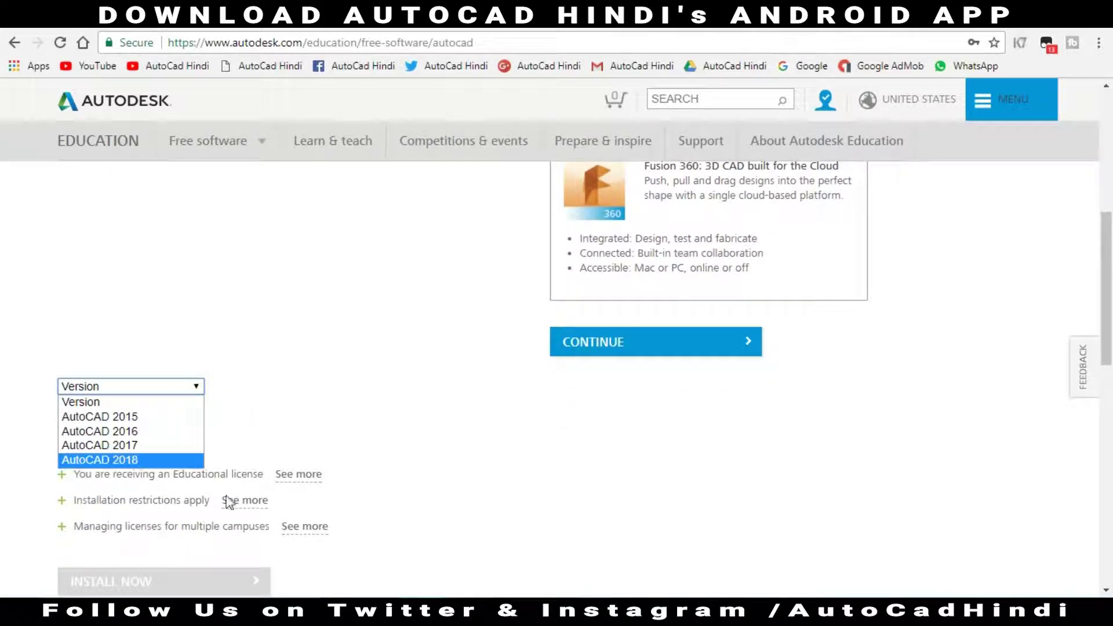
click(168, 459)
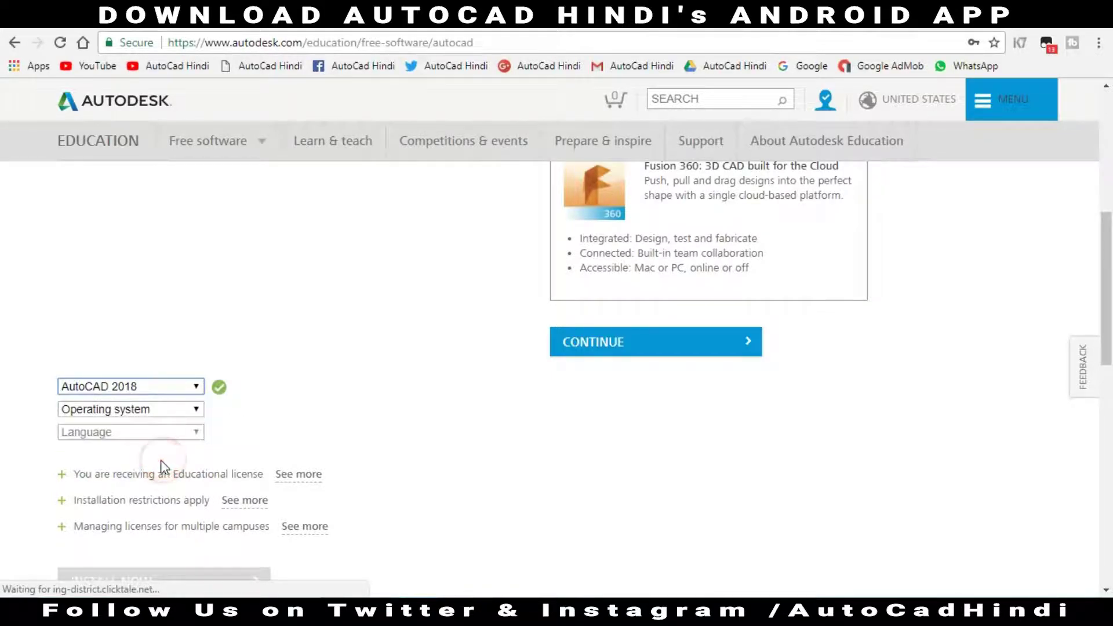
click(171, 410)
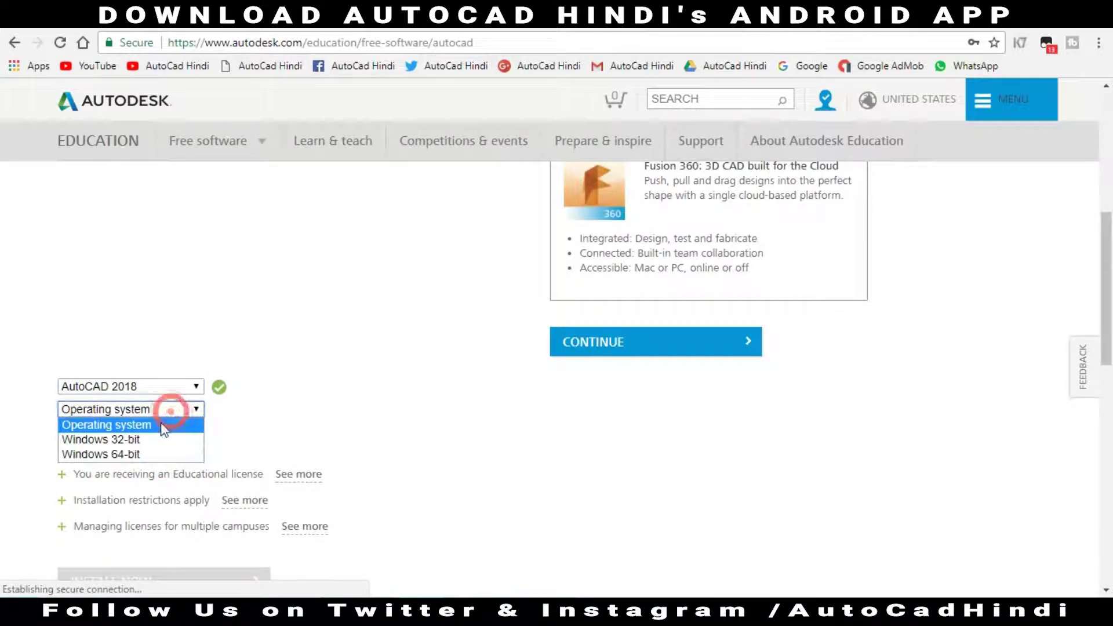
click(156, 455)
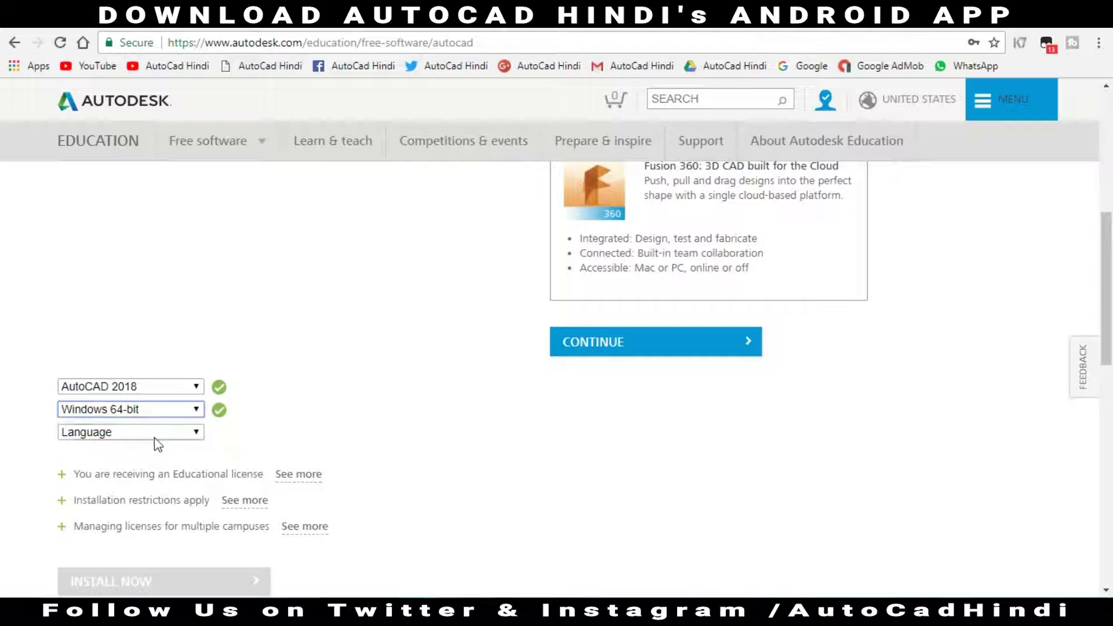
click(154, 438)
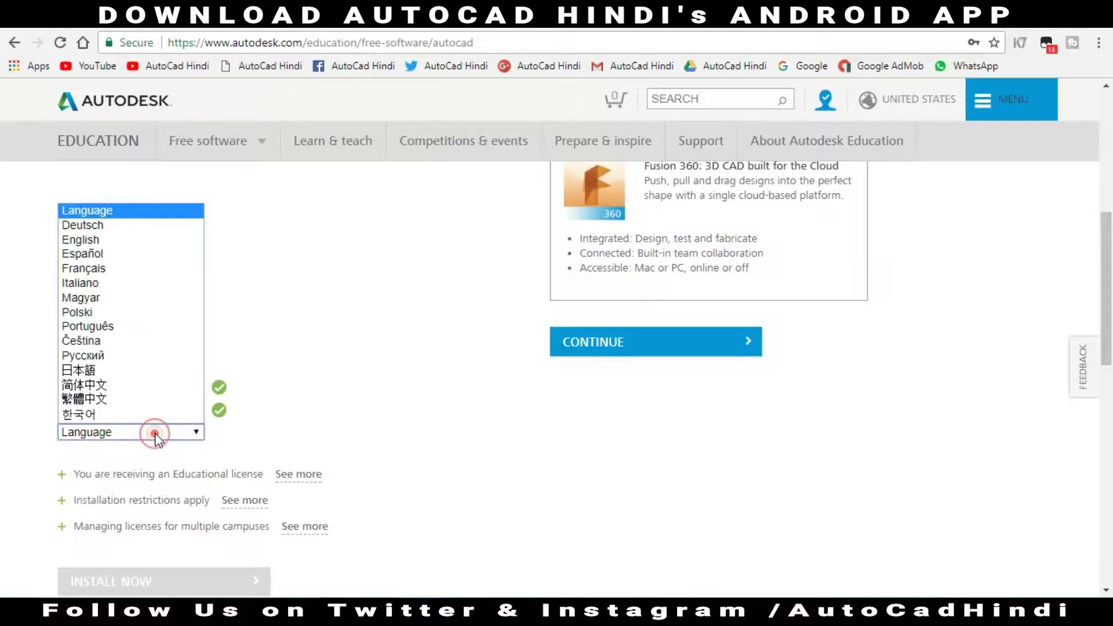
click(110, 245)
scroll(232, 479, down, 3)
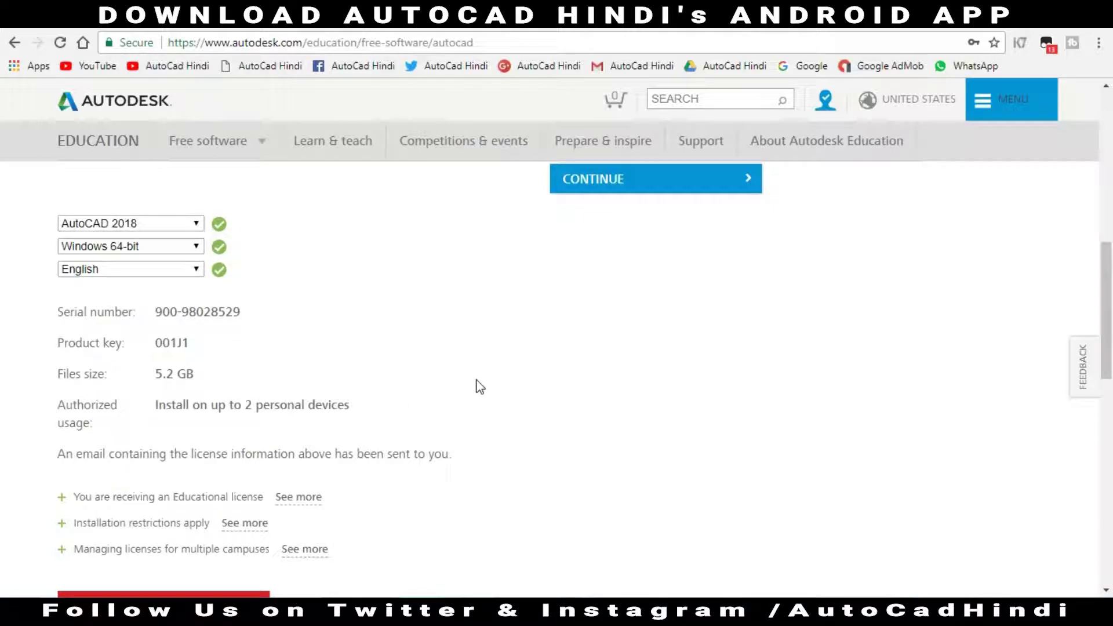
scroll(478, 385, down, 2)
scroll(347, 390, down, 1)
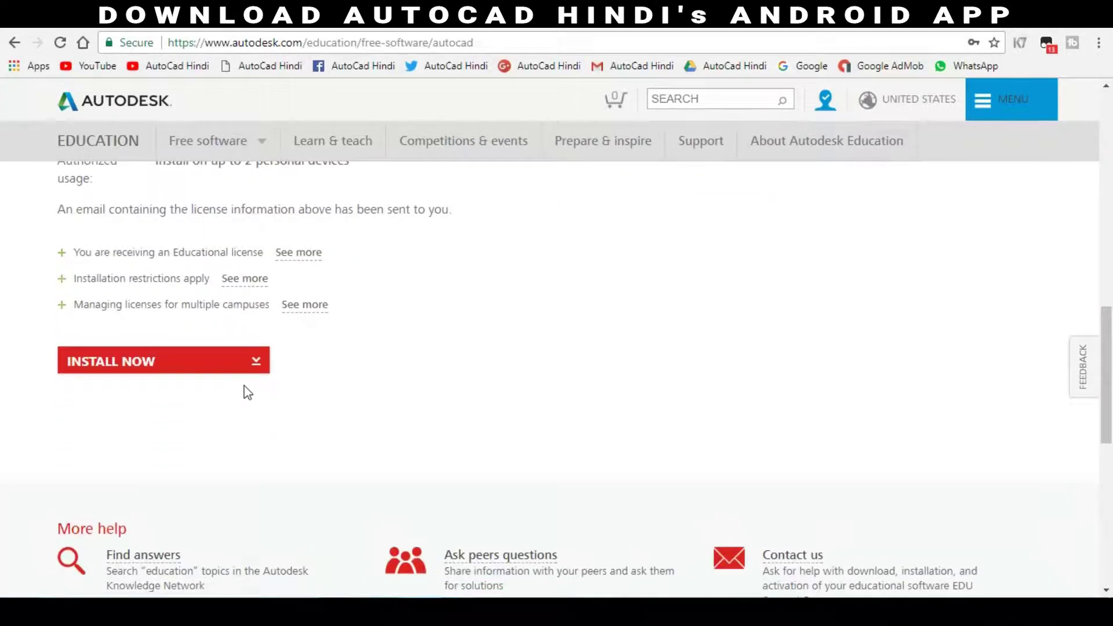
Step: Switch INSTALL NOW to DOWNLOAD NOW to get AutodeskDownloadManagerSetup.exe, then close the download notice
click(258, 364)
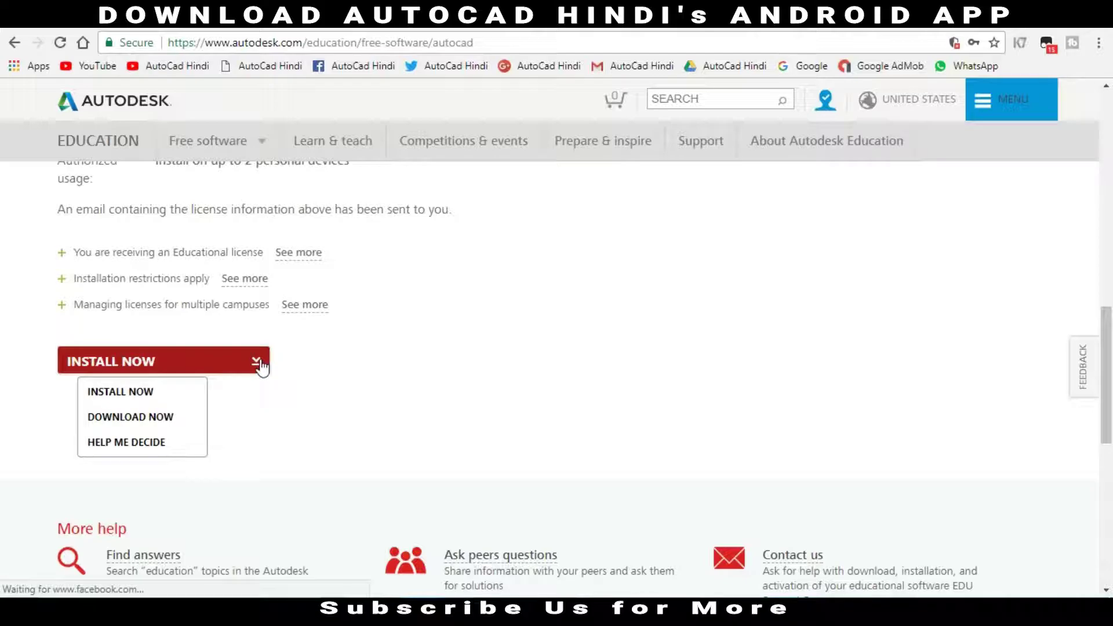
click(166, 423)
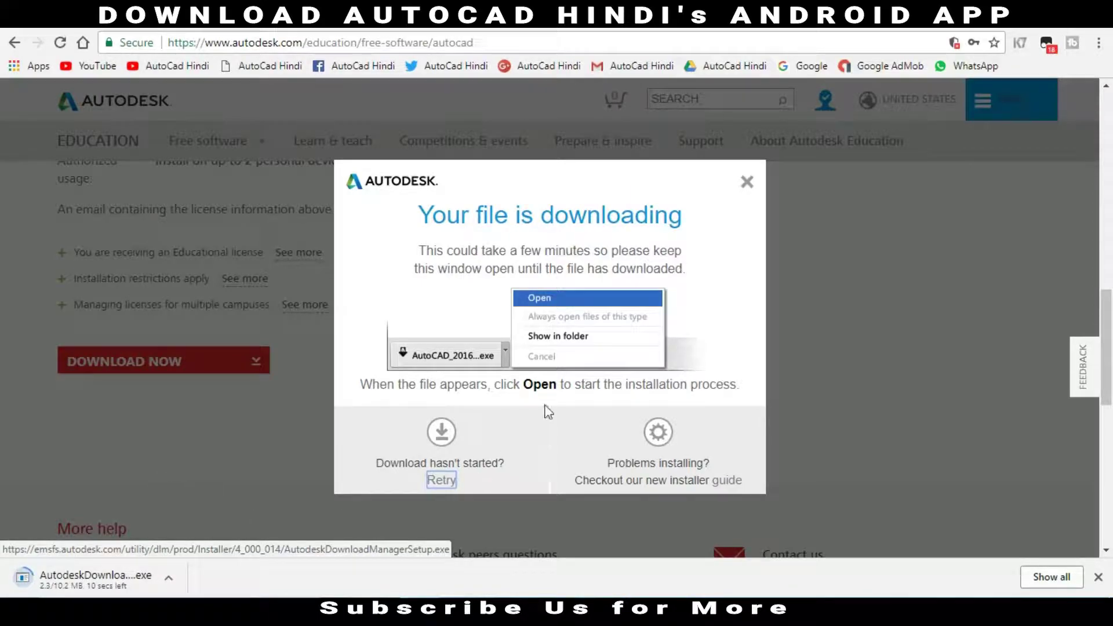
click(747, 183)
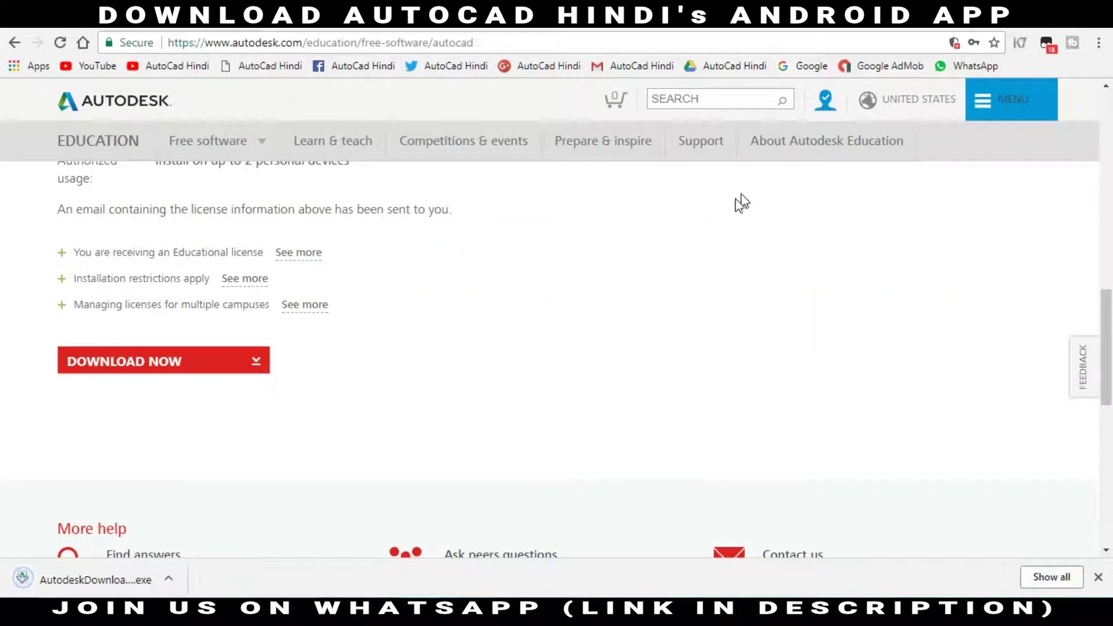
Step: Run the downloaded Download Manager setup, agree to the licence and install it
click(73, 582)
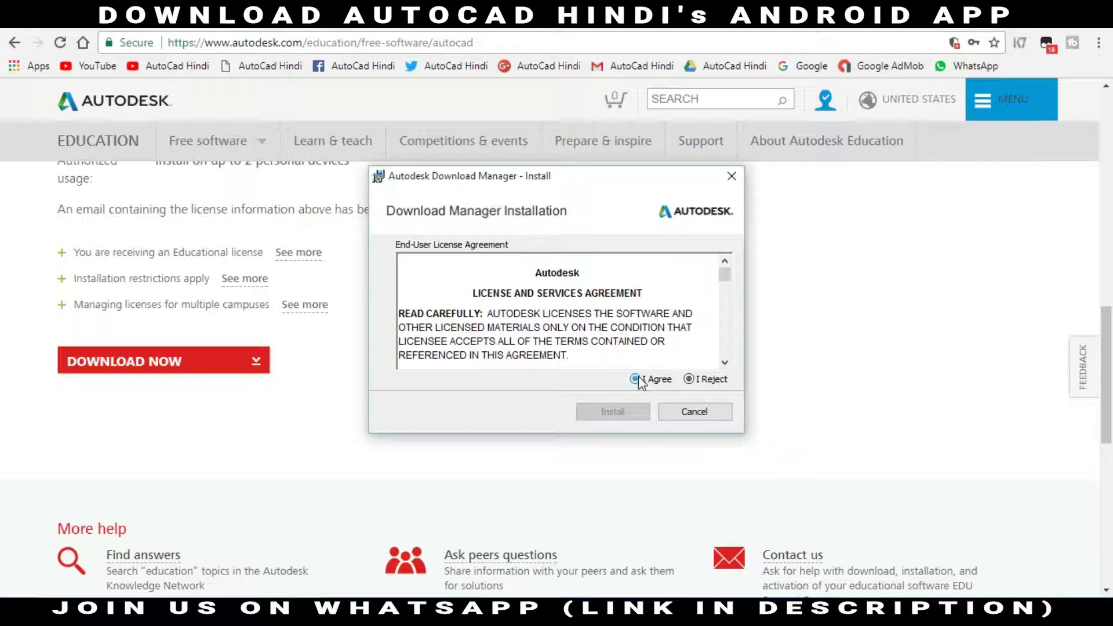
click(635, 414)
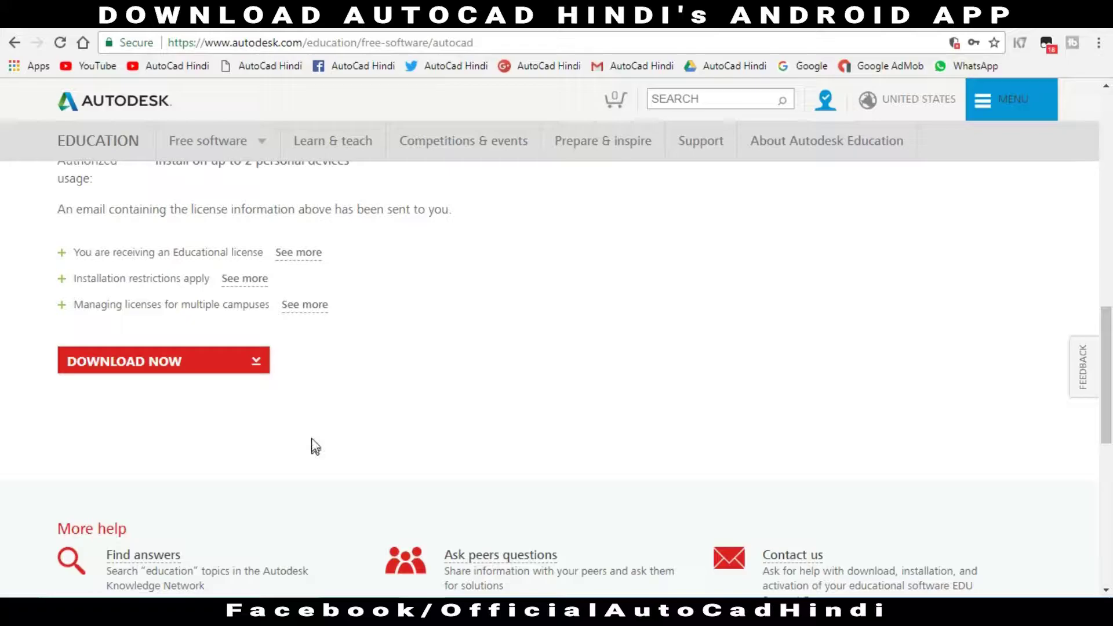
Step: Choose DOWNLOAD NOW again, hand it to Autodesk Download Manager and save to C:\Autodesk
click(256, 363)
click(183, 419)
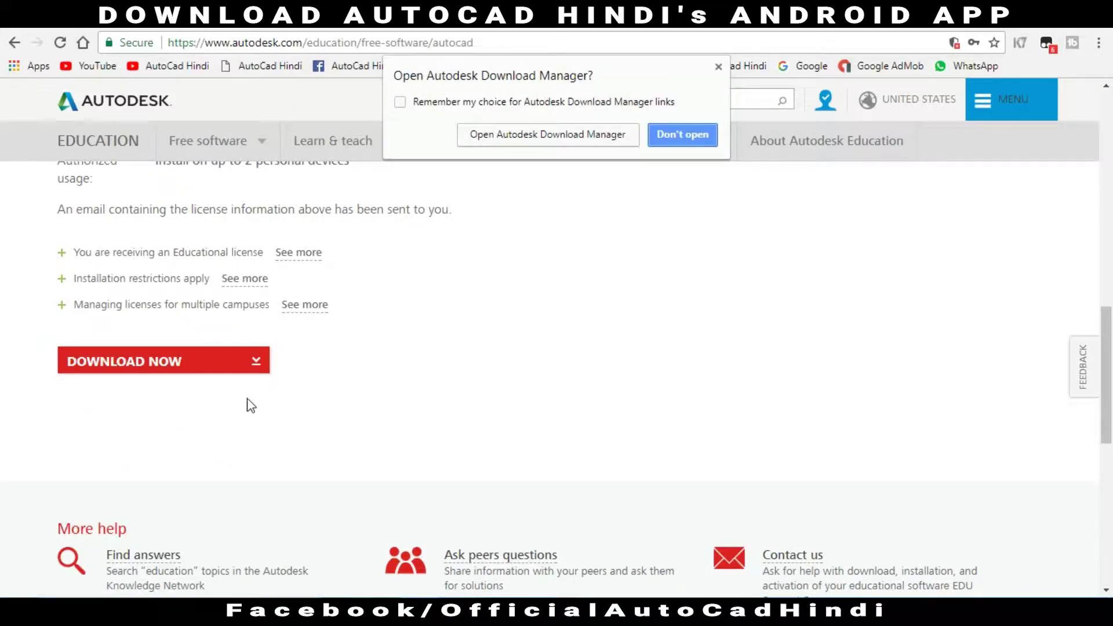
click(558, 139)
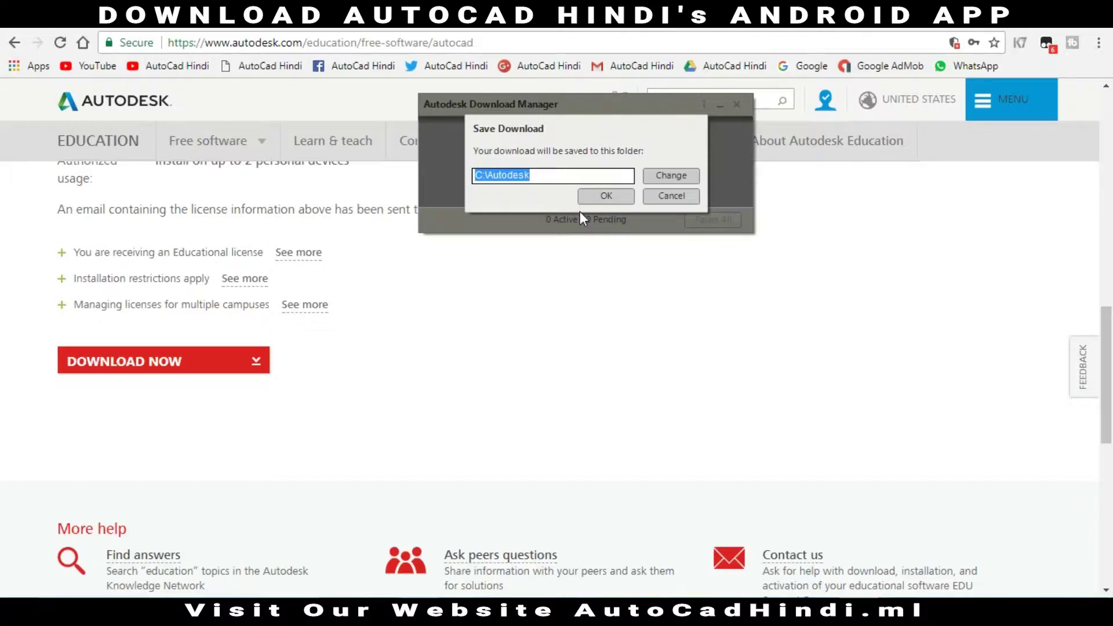
click(606, 196)
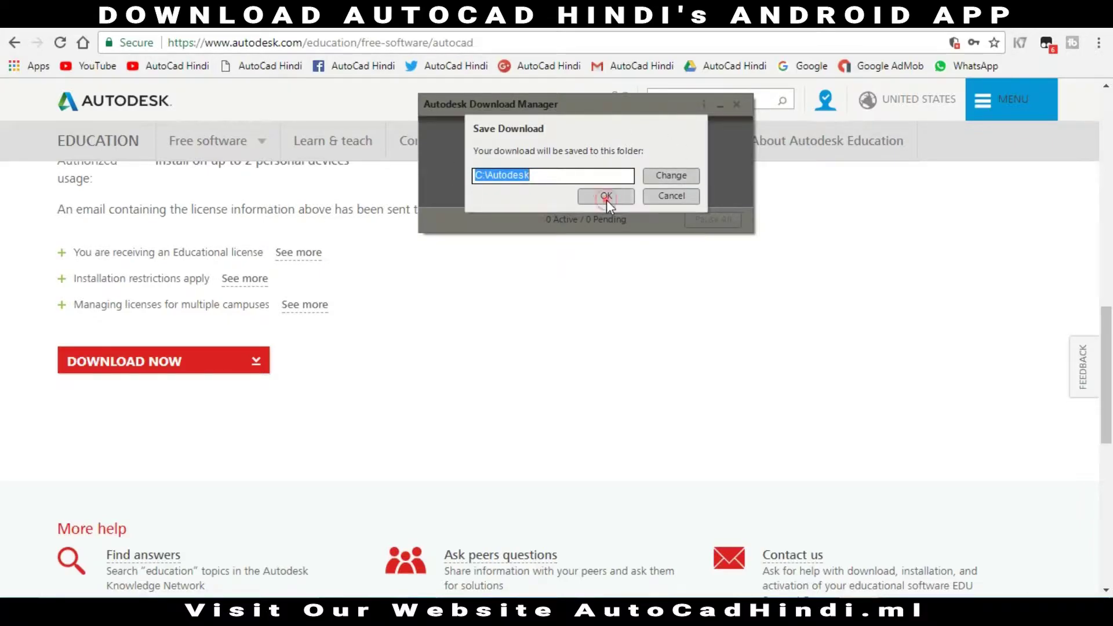